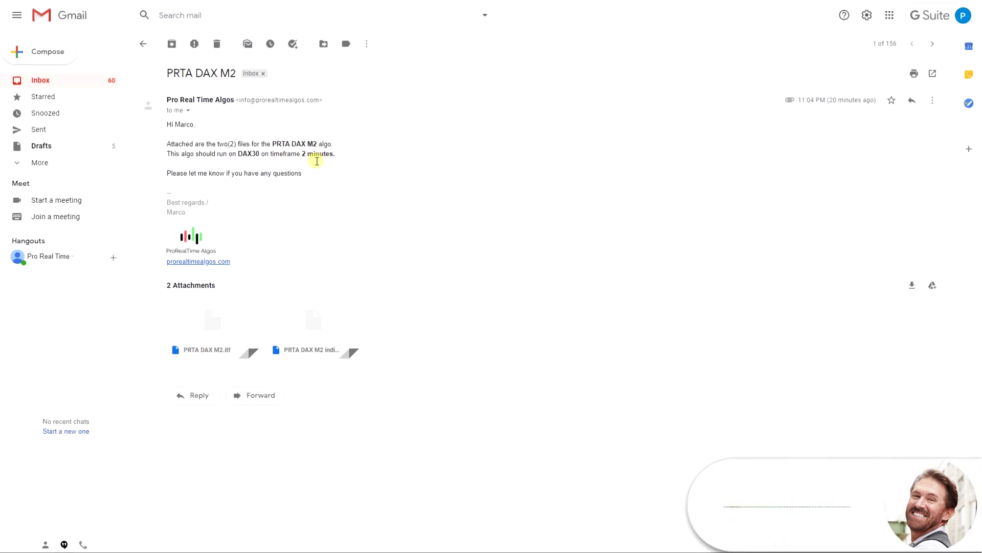
Step: Download both attachments, PRTA DAX M2.itf and PRTA DAX M2 indicatore.itf, from the Gmail email
mouse_move(234, 345)
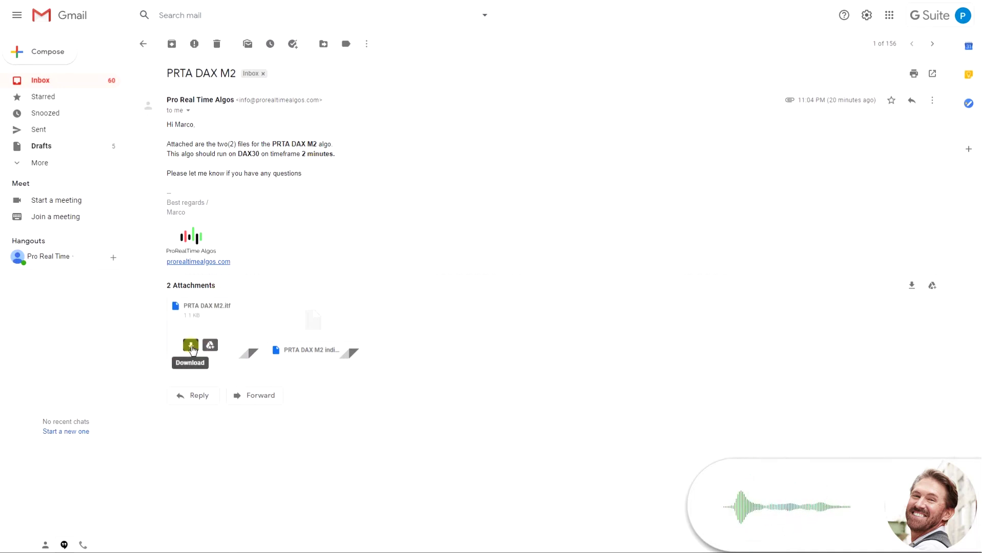
click(191, 345)
mouse_move(340, 351)
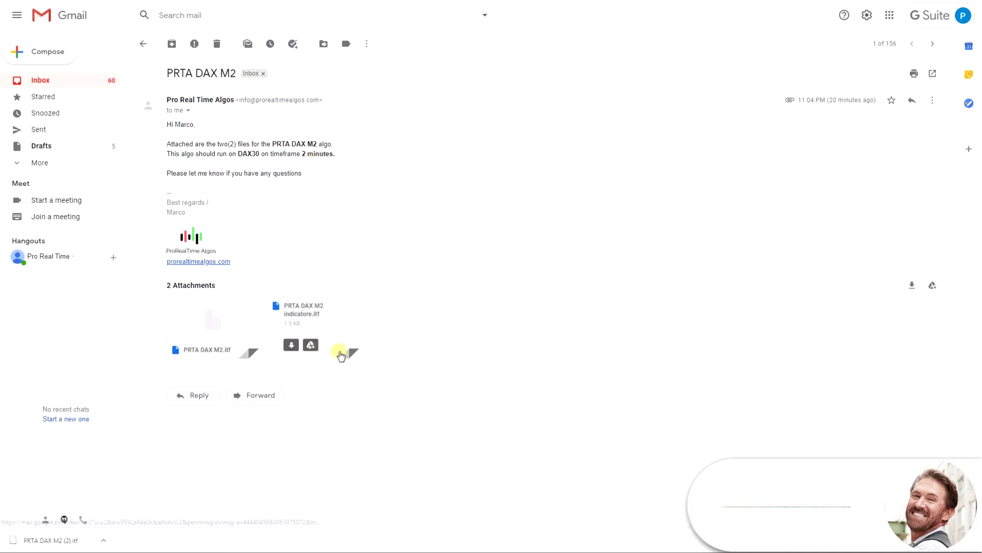
click(292, 344)
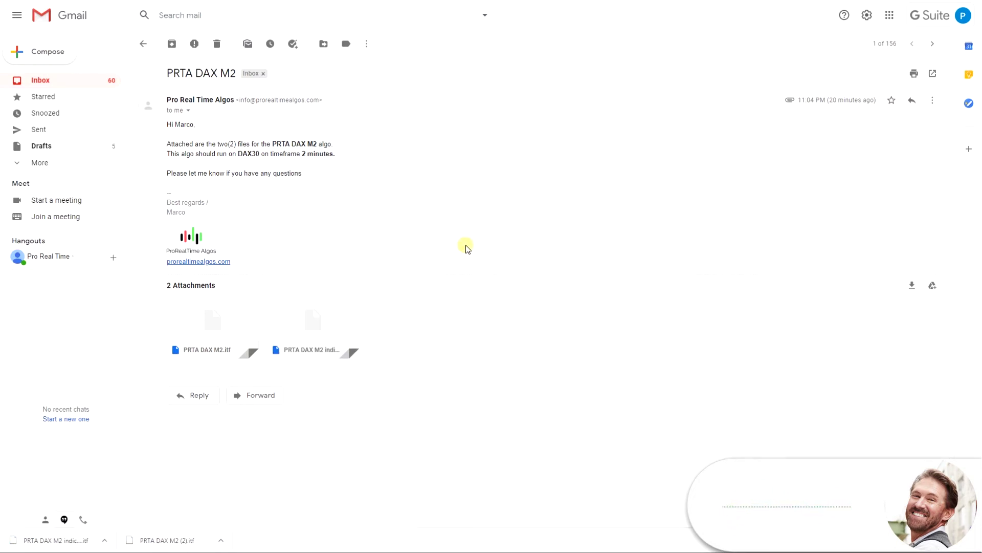
key(alt+Tab)
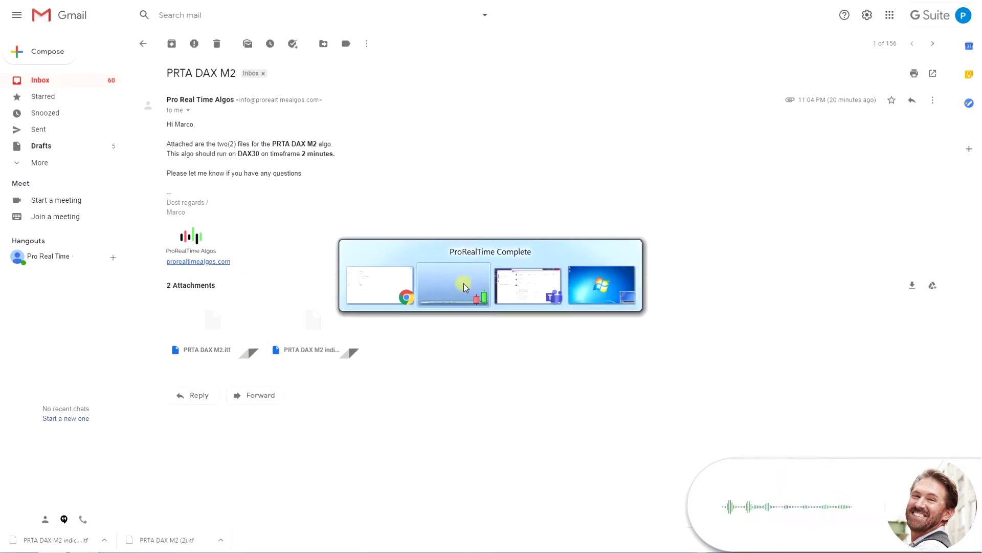
Step: In ProRealTime Complete, search 'dax' and open the Germany 30 Cash (€1) chart
click(475, 265)
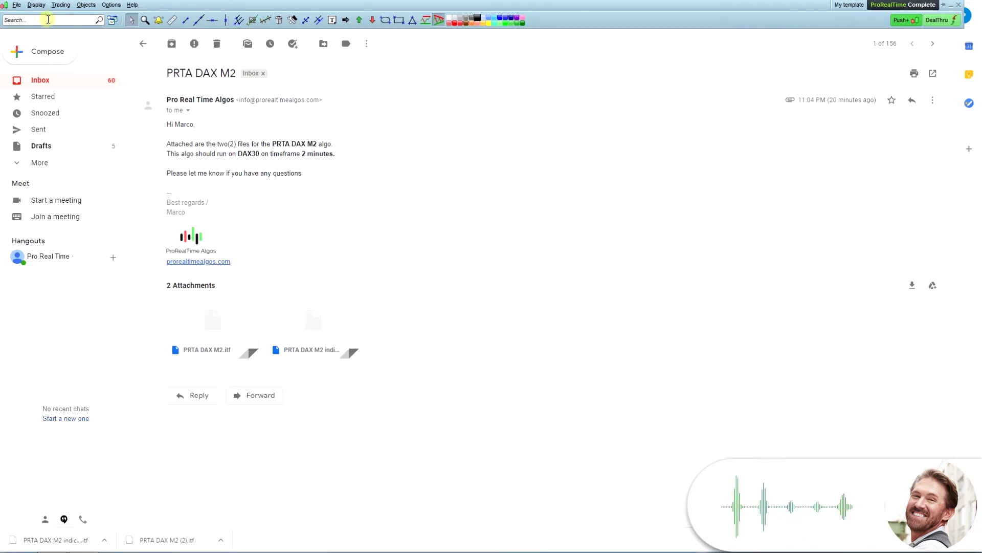
click(29, 22)
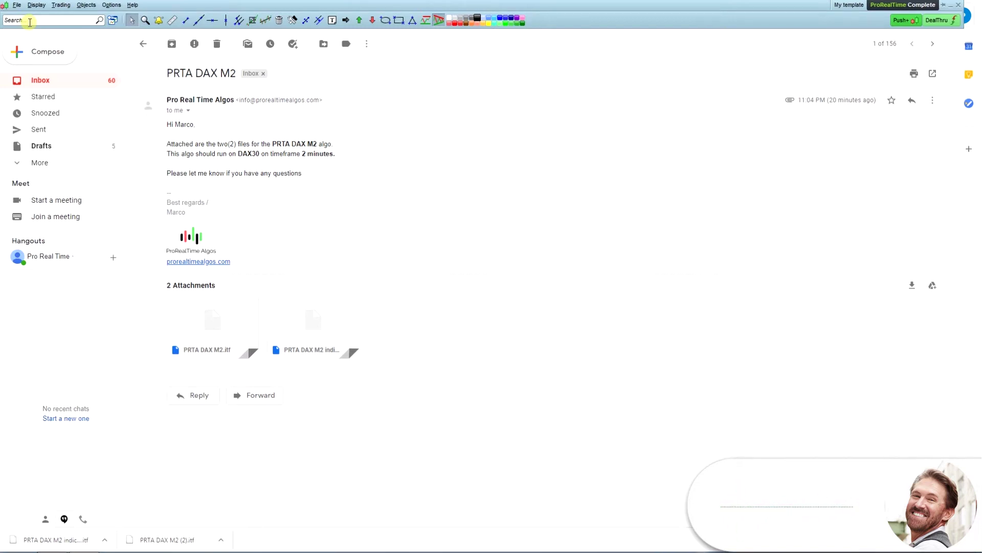
text(dax)
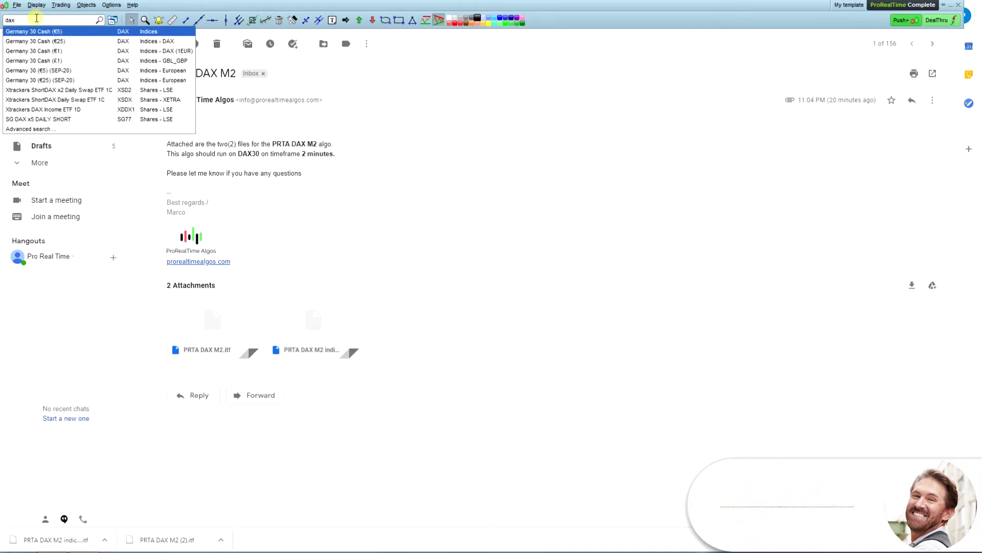
click(62, 52)
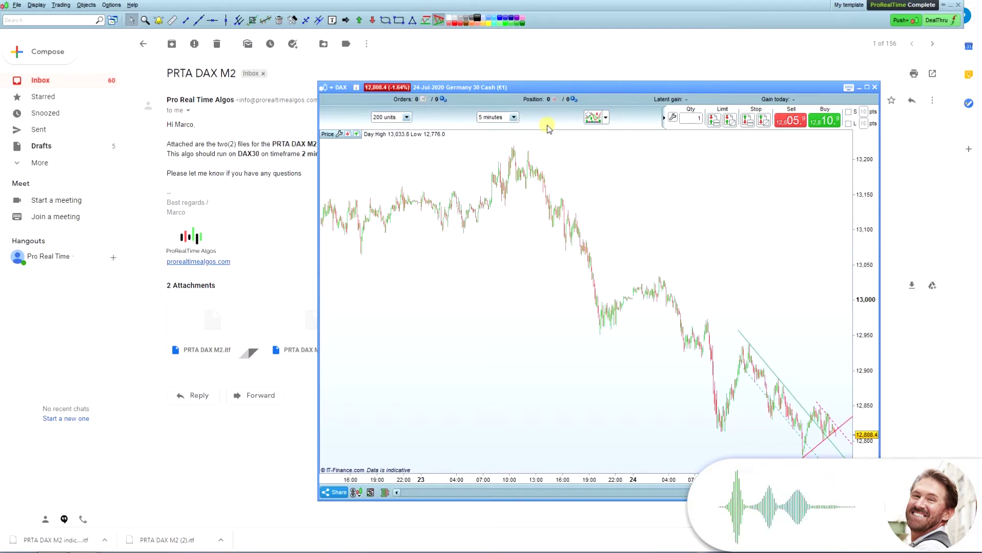
Step: Set the chart to 2-minute candles with 100000 bars of history
click(503, 118)
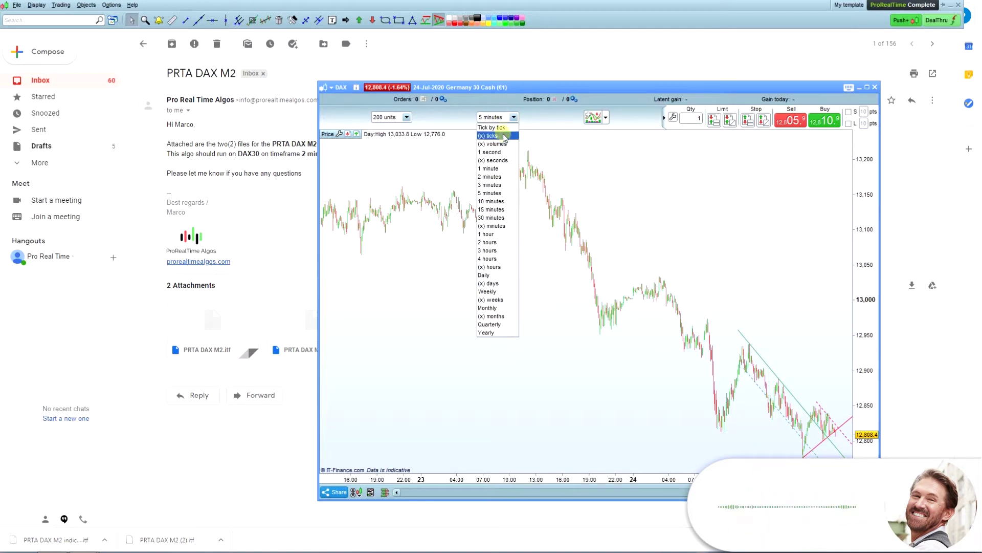
click(490, 180)
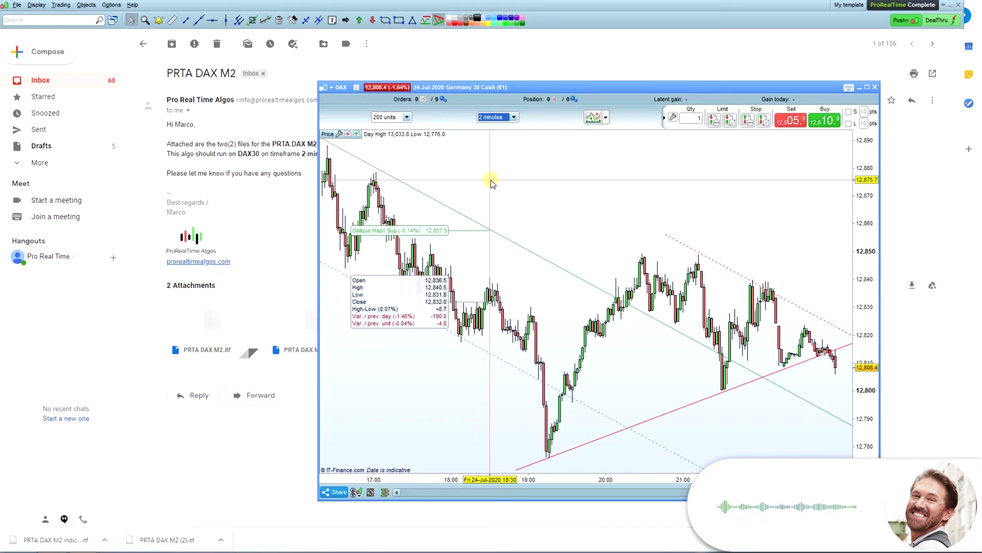
click(408, 117)
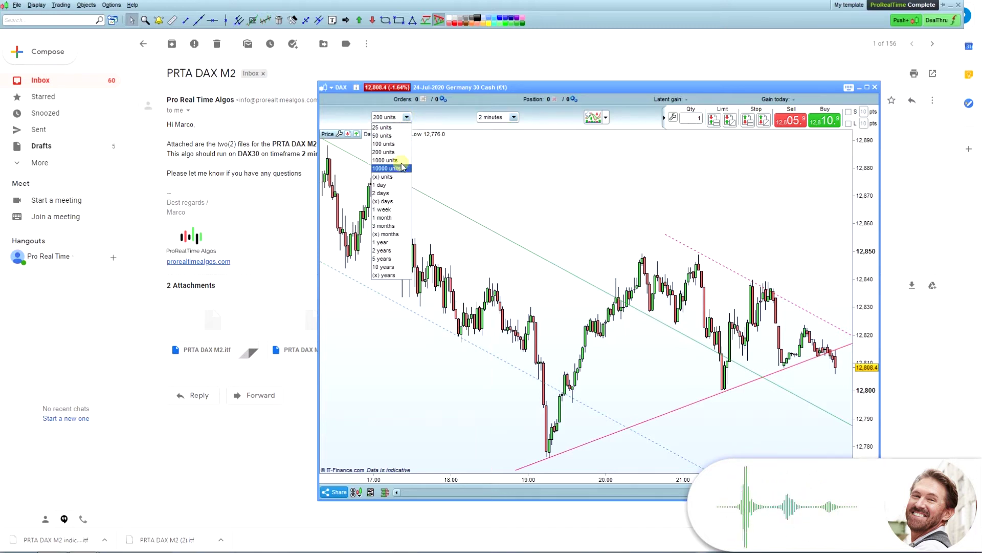
click(397, 177)
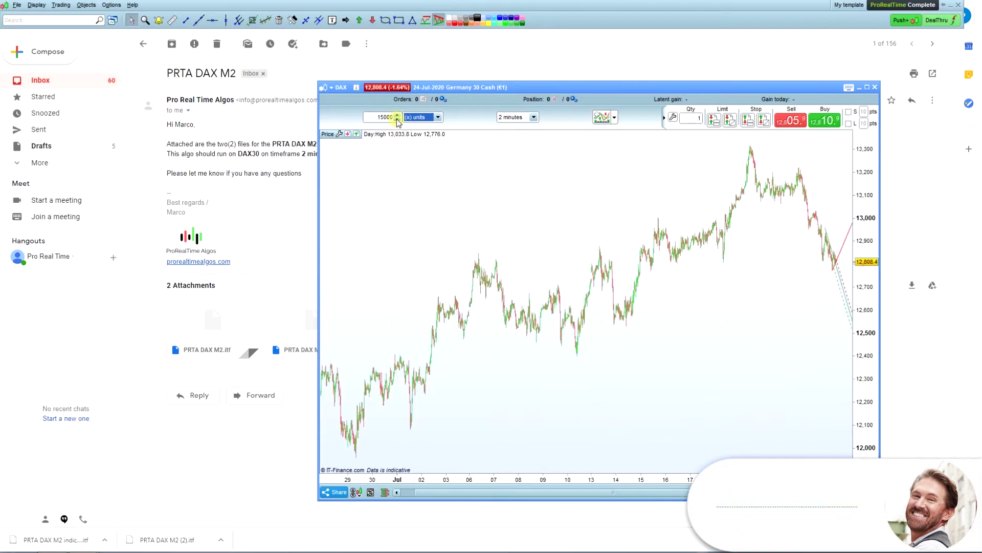
text(1)
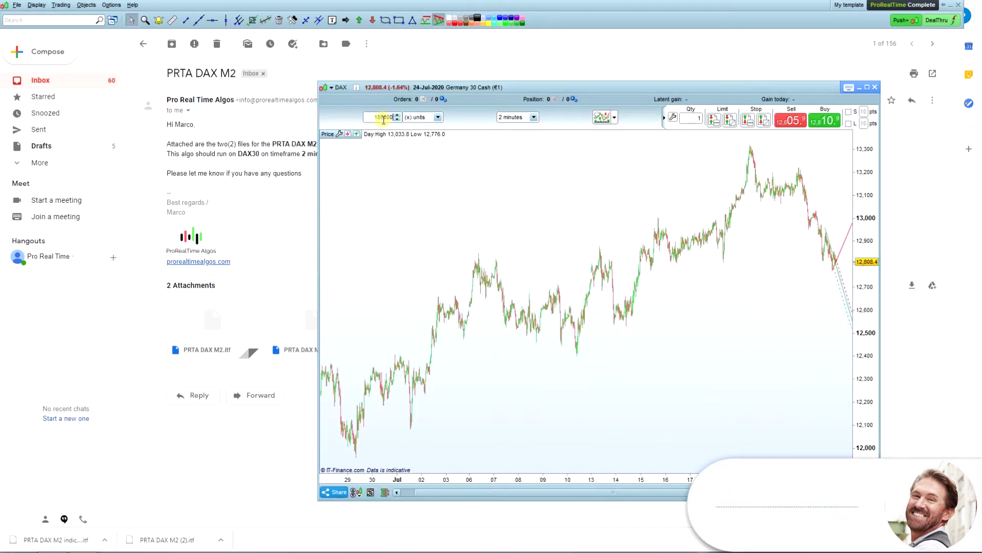
text(00000)
key(Tab)
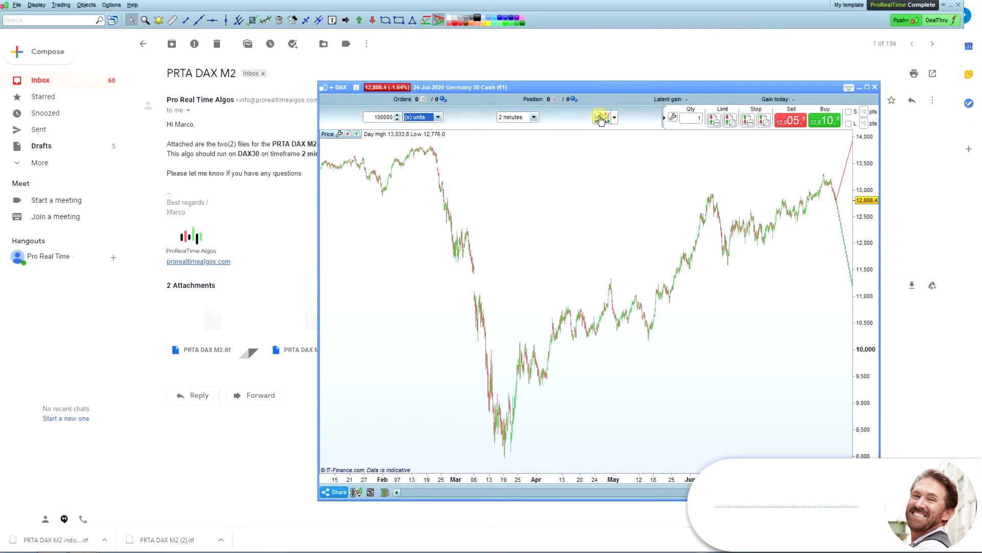
Step: Import the PRTA DAX M2 indicatore.itf indicator file from Indicators & Trading systems
click(600, 119)
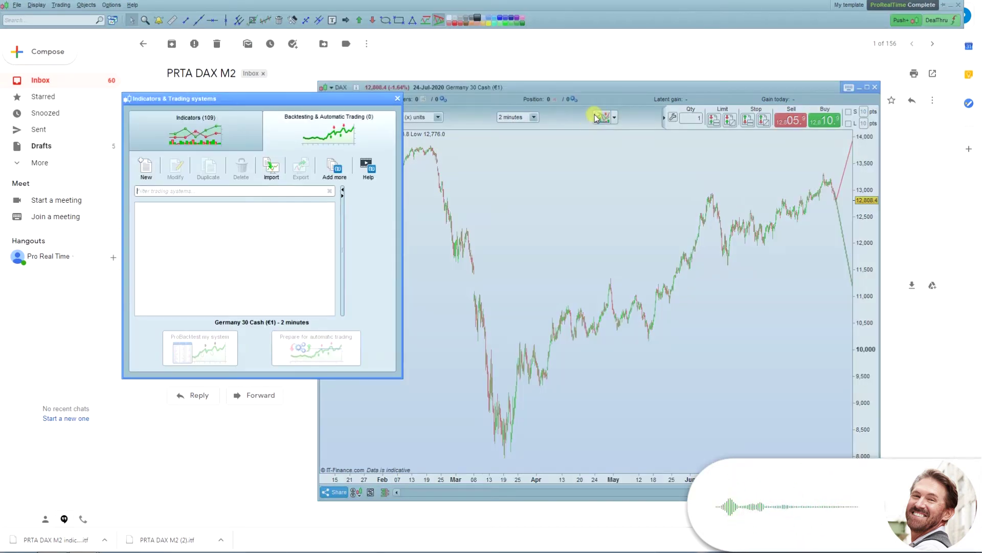
click(269, 169)
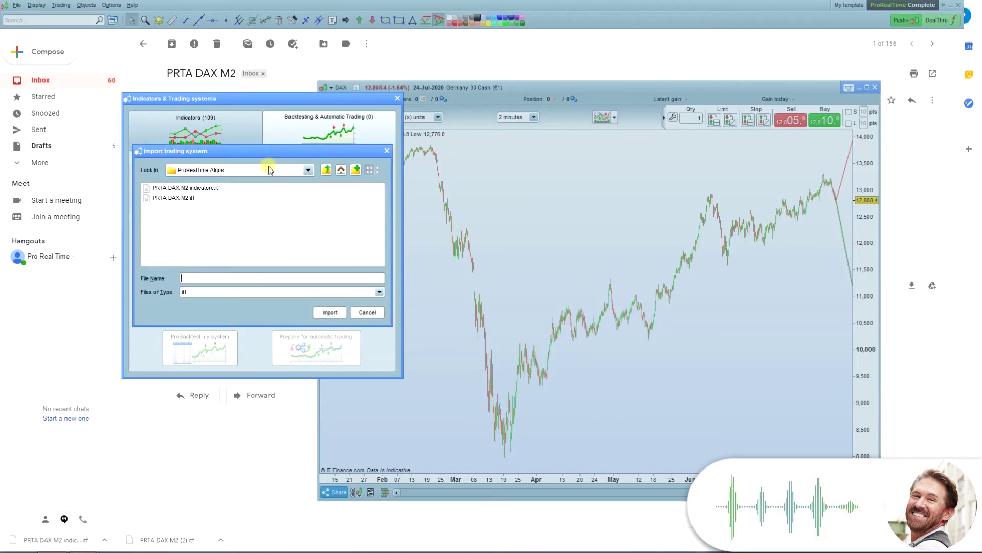
click(197, 188)
click(325, 312)
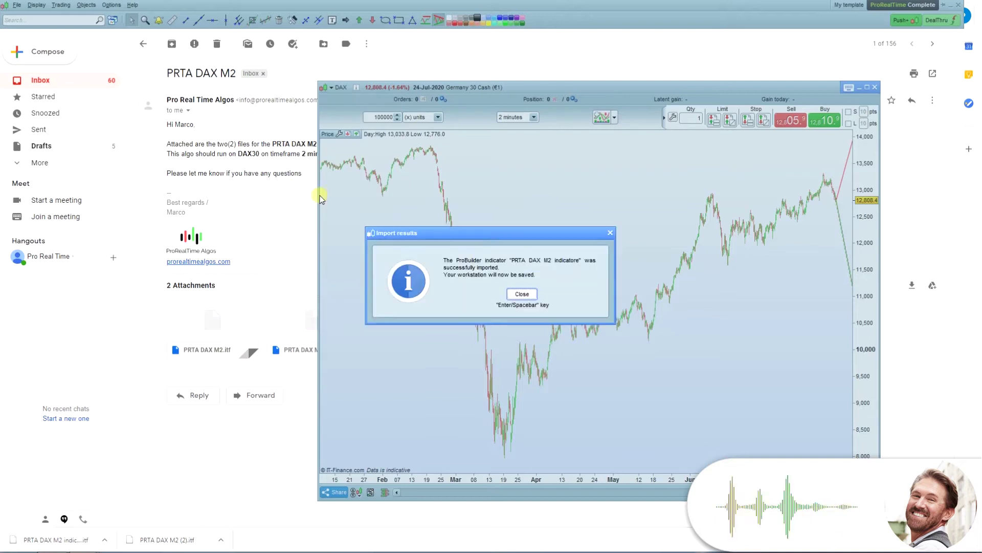
click(522, 294)
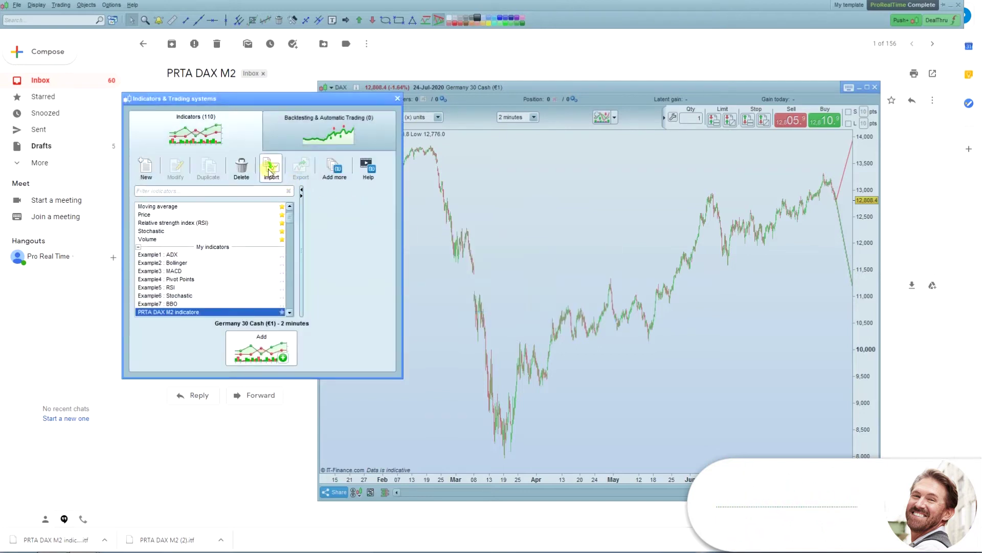
Step: Import the PRTA DAX M2.itf trading system file
click(269, 171)
click(174, 197)
click(329, 313)
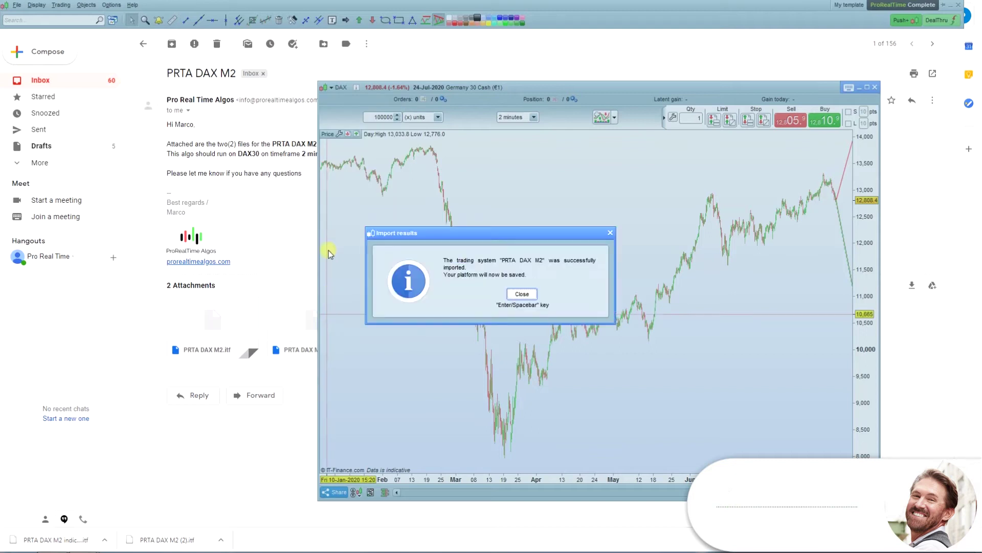
click(522, 295)
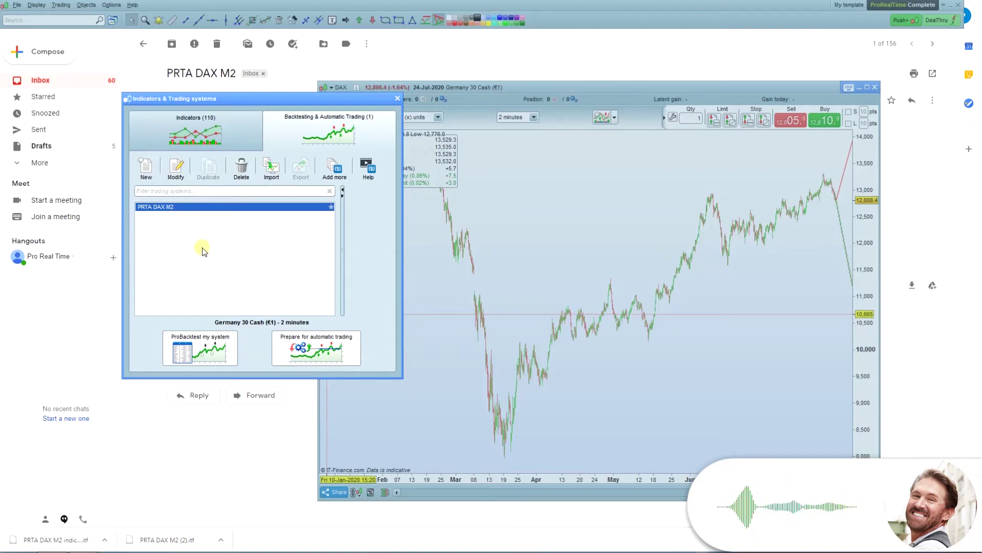
Step: Backtest PRTA DAX M2 and enlarge the report showing €1,841.60 gain over 82 trades
click(201, 356)
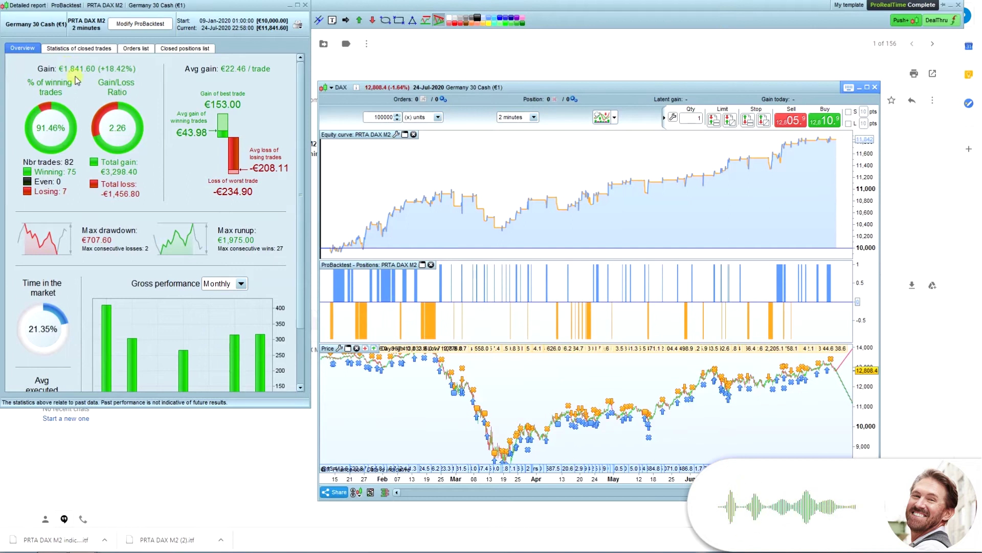
drag(307, 406, 306, 504)
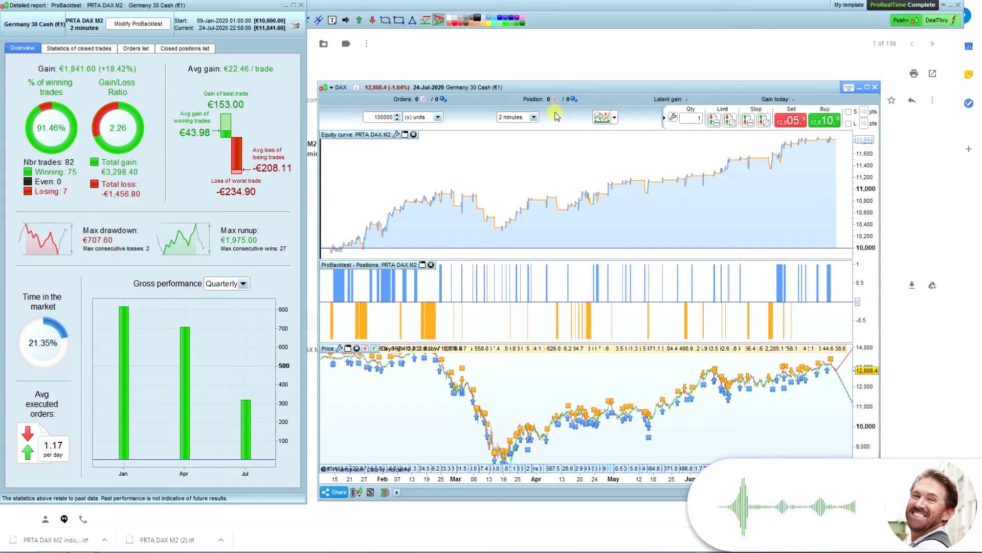
Step: Change the position size on line 8 to 3 contracts and rerun the backtest
click(134, 24)
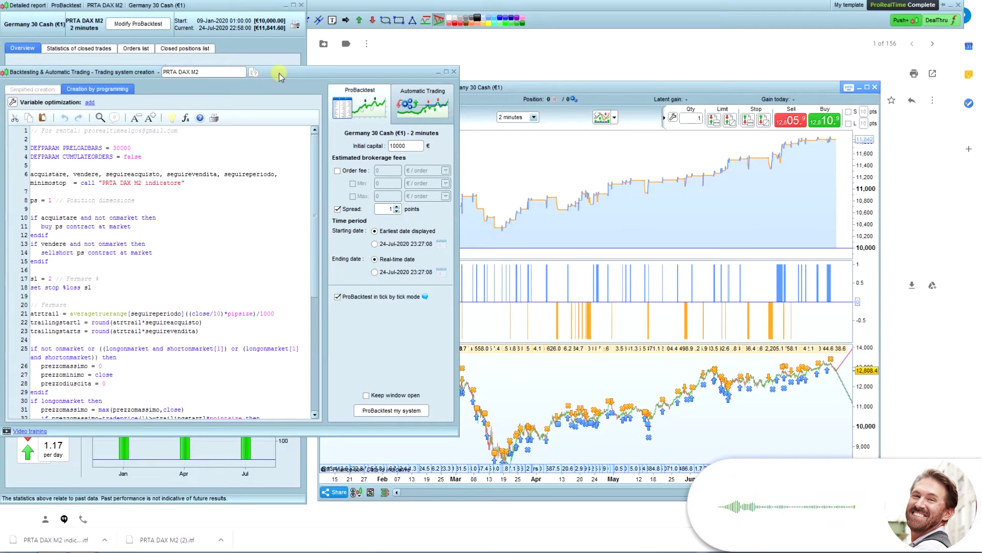
drag(244, 70, 393, 112)
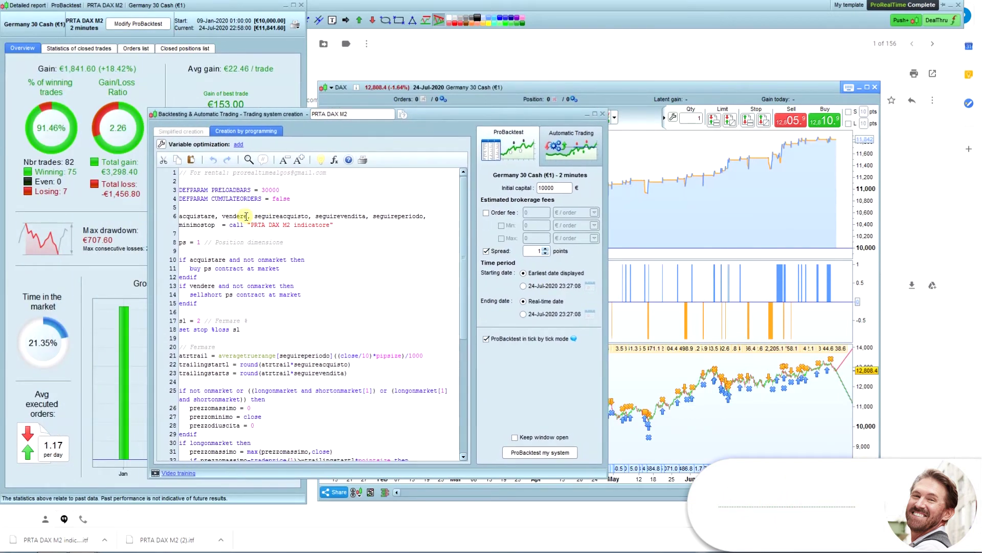
click(200, 242)
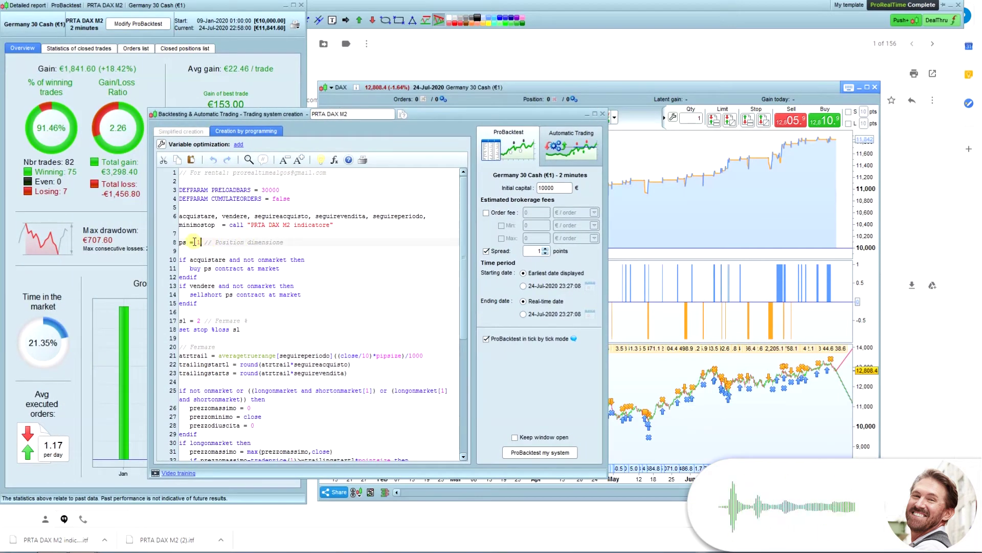
double_click(199, 242)
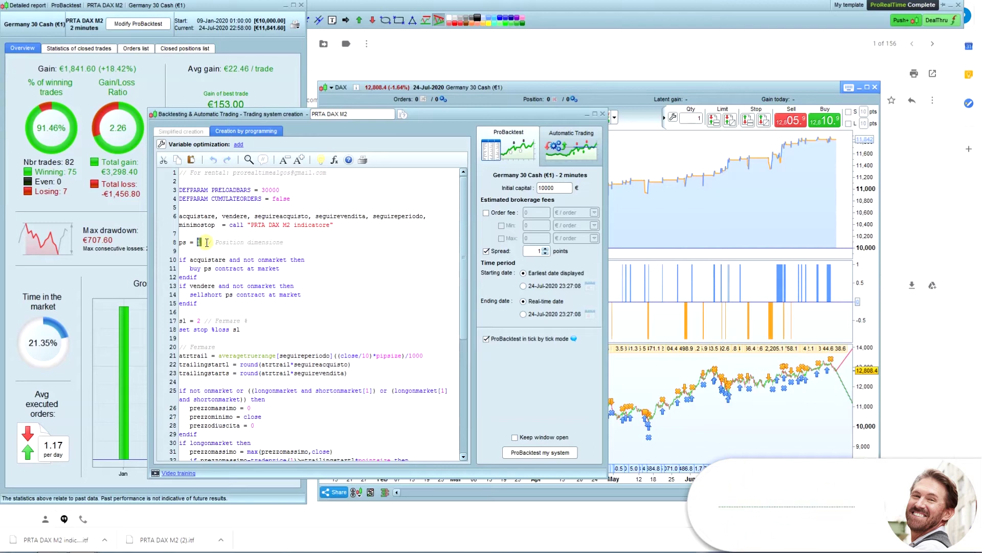
click(201, 243)
key(BackSpace)
text(2)
double_click(199, 242)
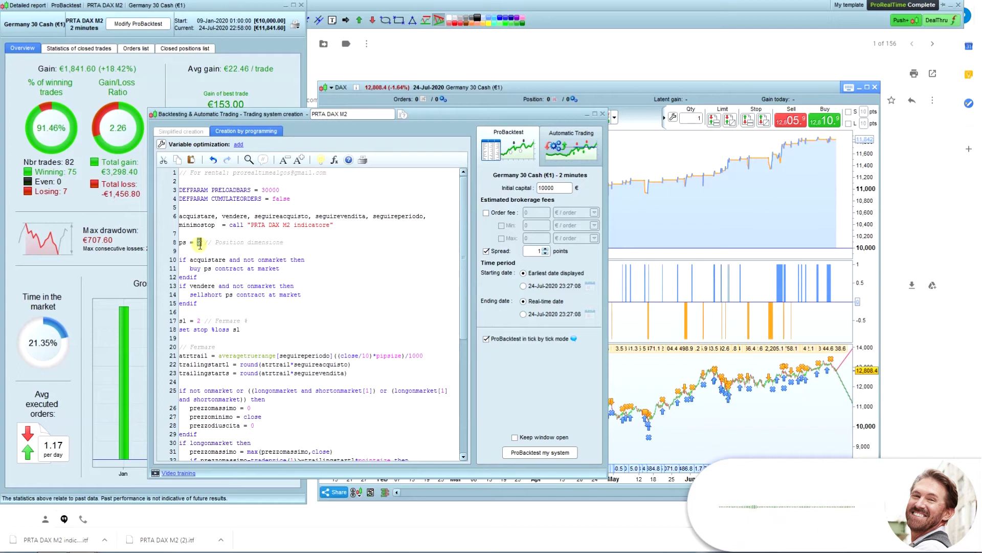
click(531, 452)
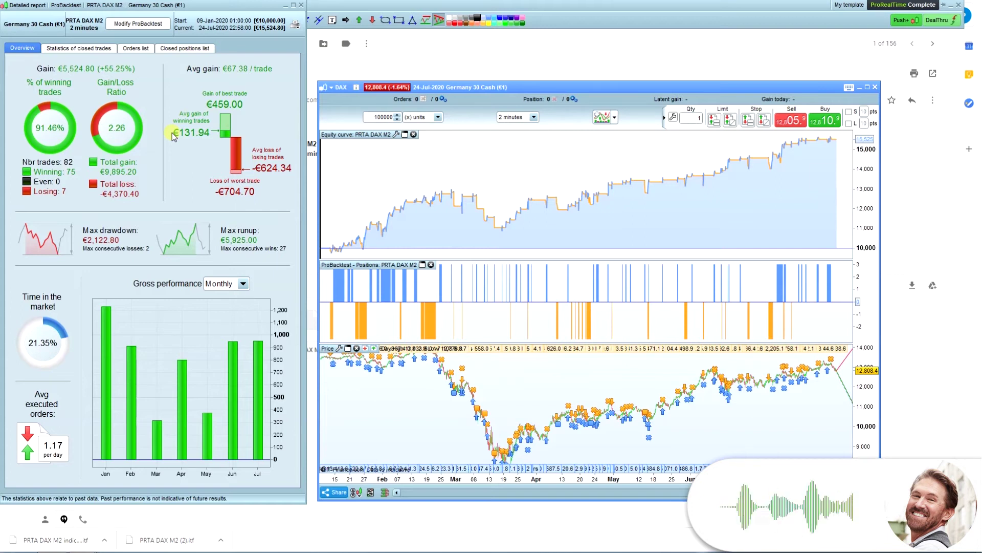
Step: Prepare PRTA DAX M2 for automatic trading from the editor's Automatic Trading tab
click(141, 26)
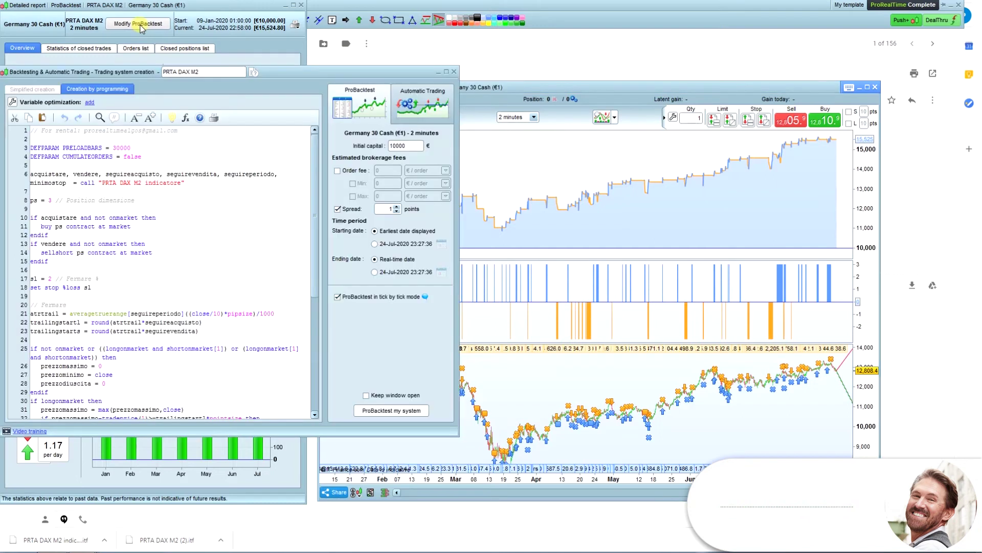
click(427, 109)
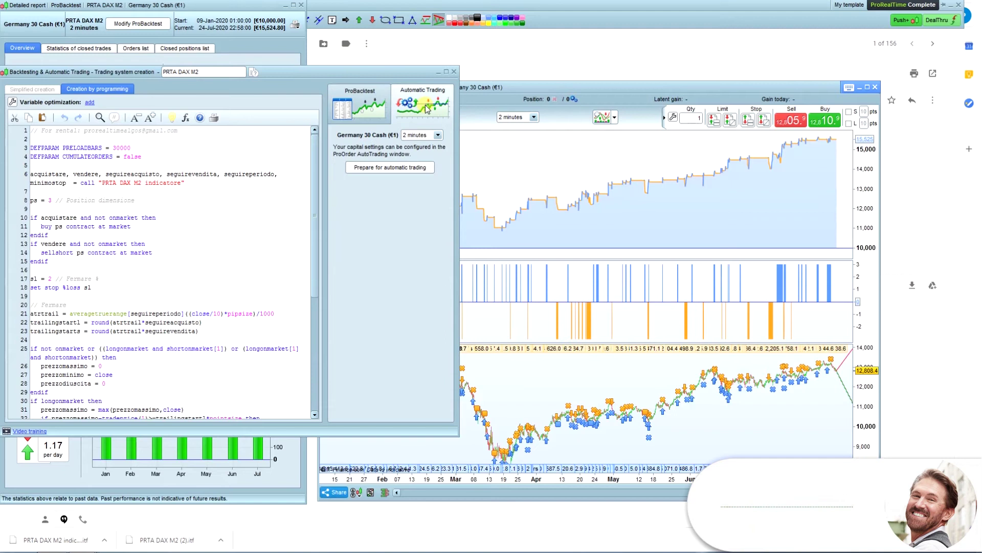
click(386, 169)
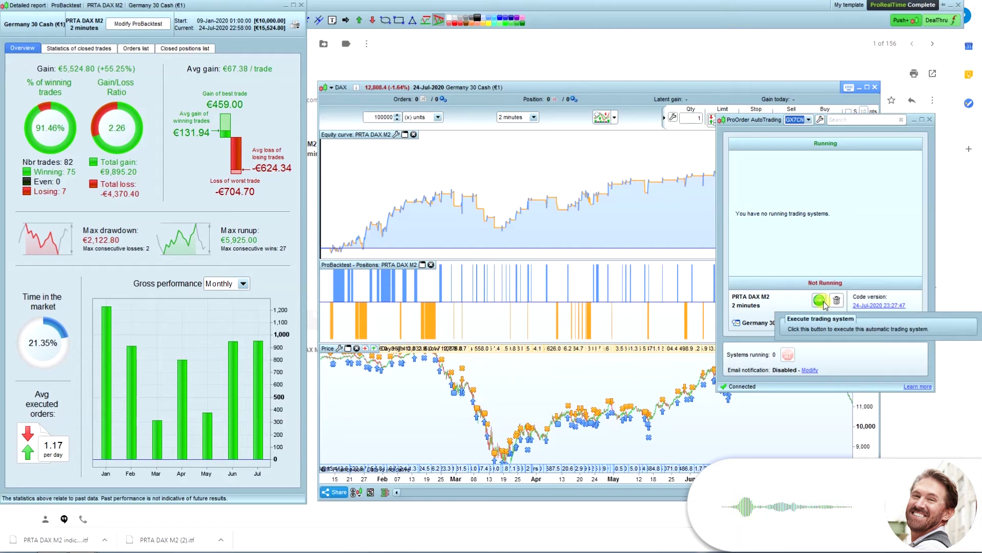
Step: Start PRTA DAX M2 with a maximum position size of 3 and activate it
click(820, 301)
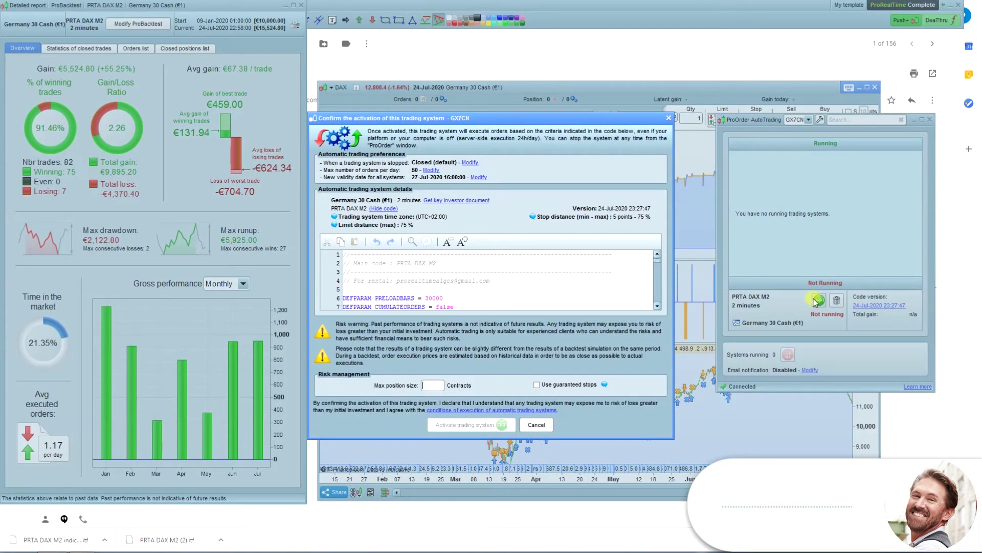
scroll(610, 269, down, 4)
scroll(611, 268, down, 3)
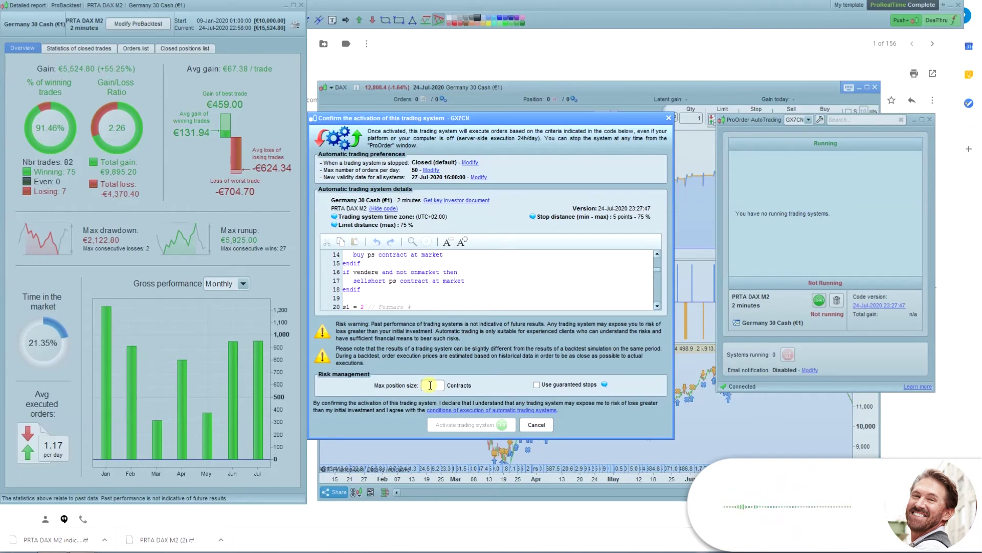
click(430, 386)
text(3)
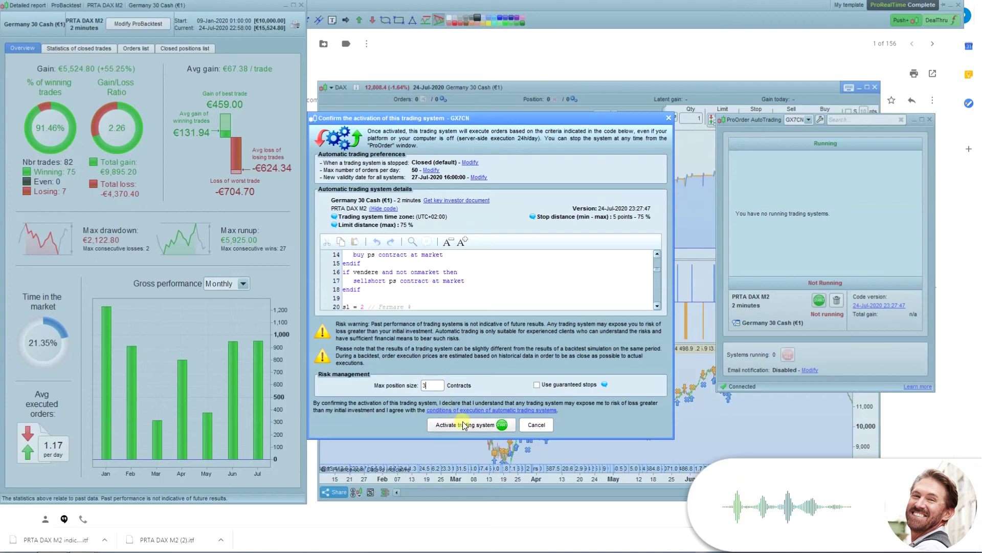
click(465, 427)
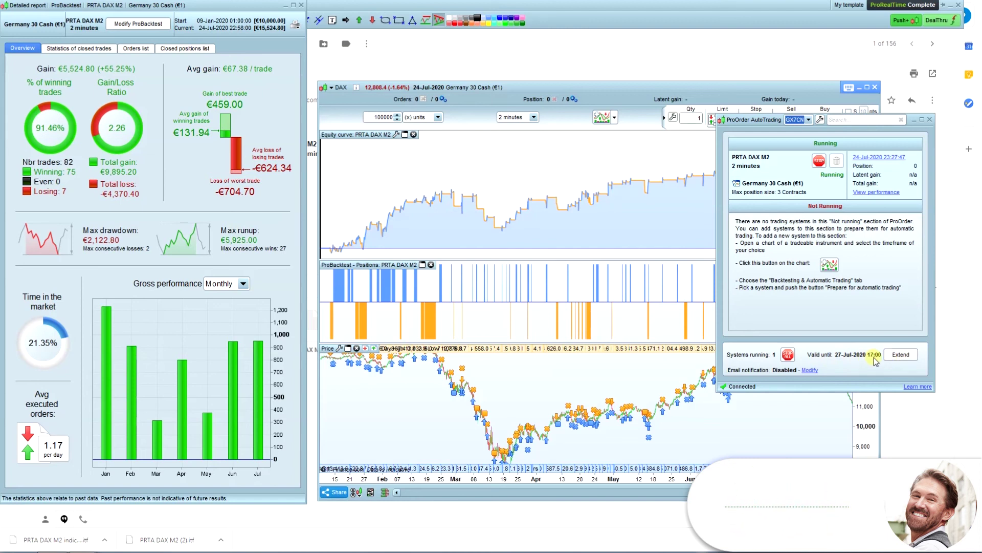
Step: Turn on e-mail notification and enter the notification e-mail address
click(814, 369)
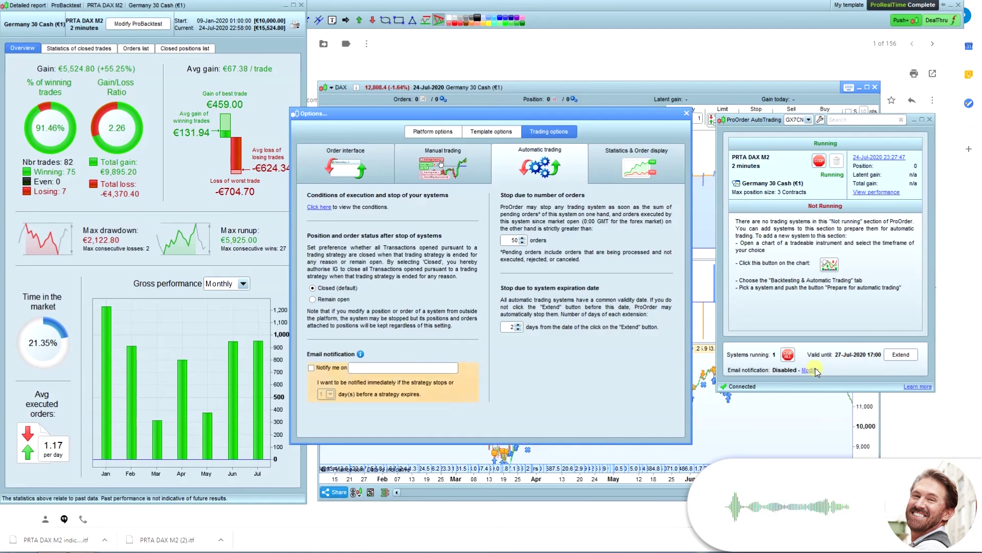
click(321, 371)
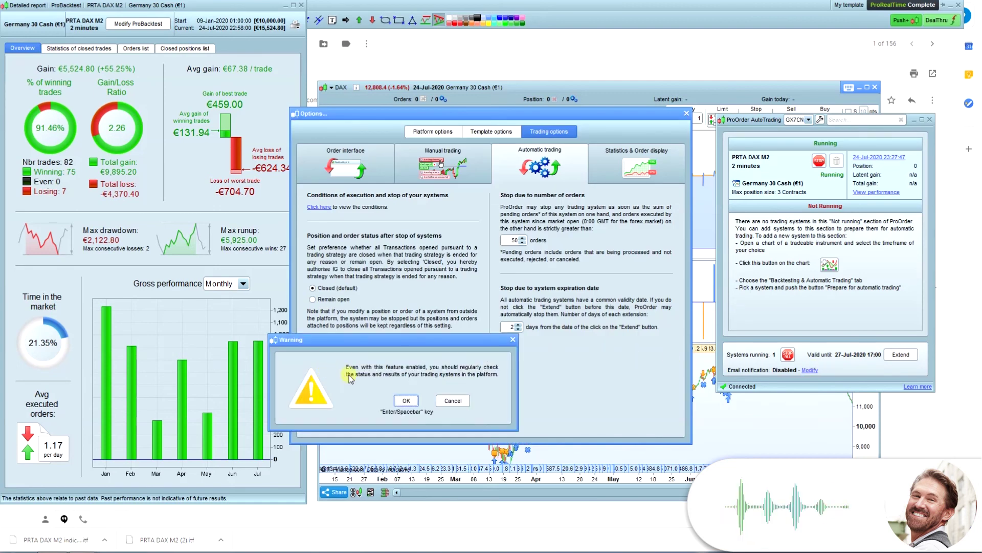
click(406, 401)
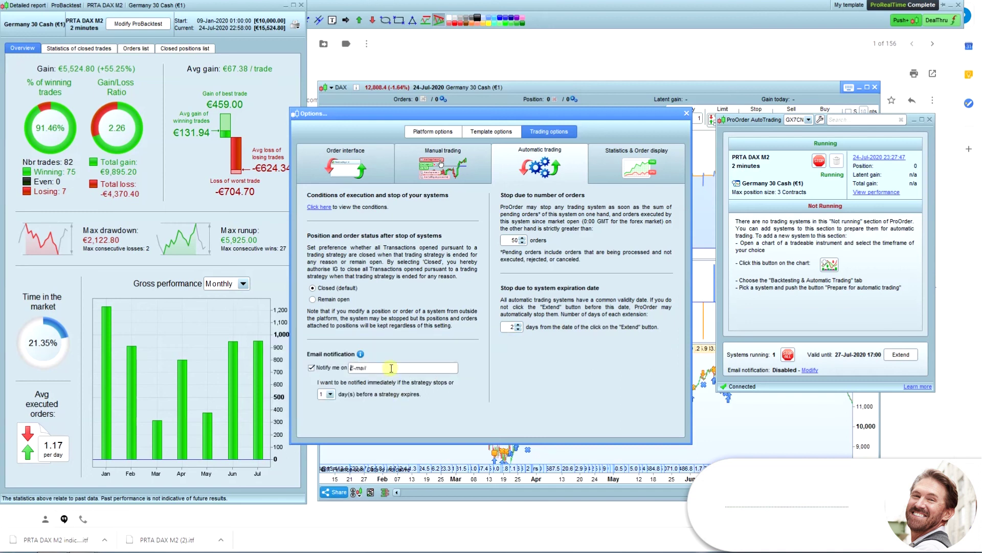
click(391, 368)
Step: Set each validity extension to 99 days and confirm the change
double_click(511, 327)
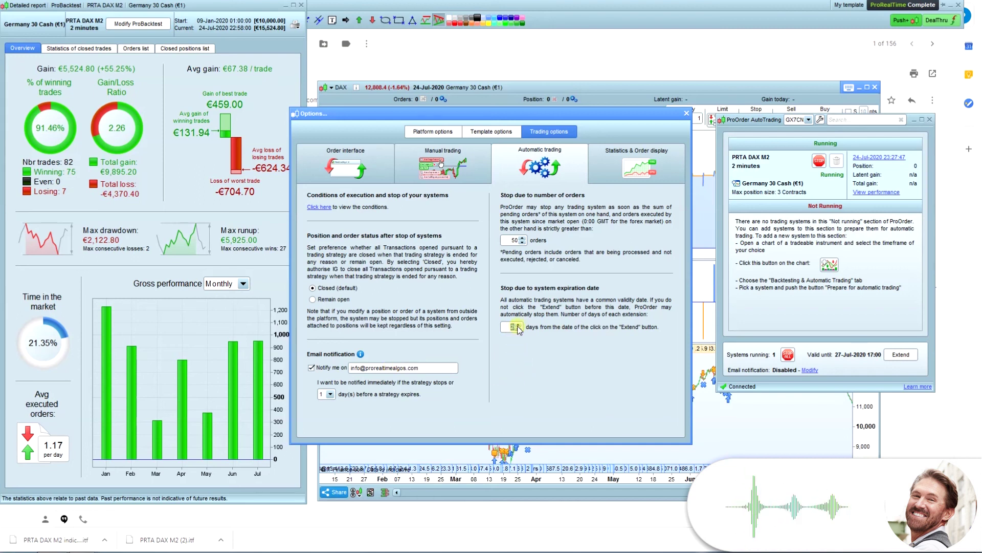
text(99)
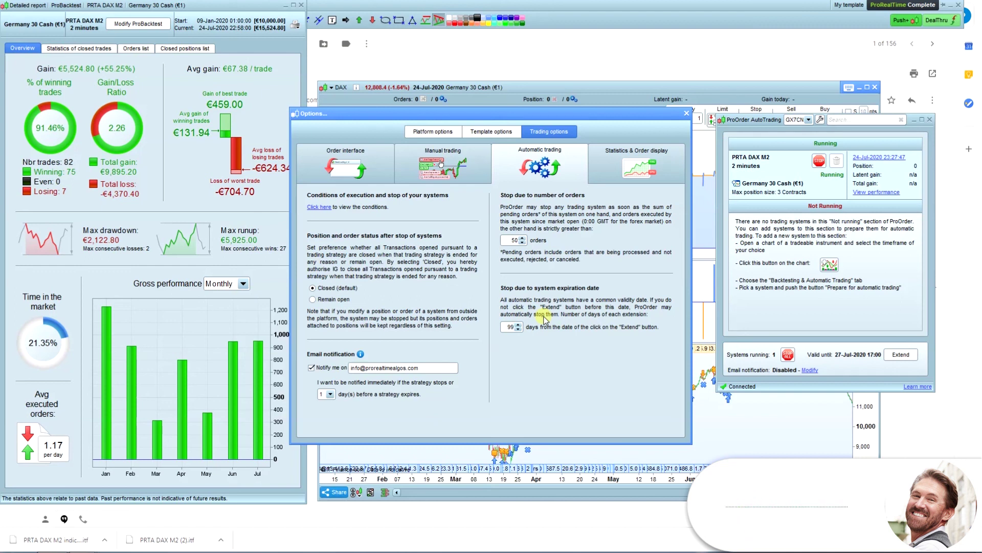
click(687, 113)
click(494, 338)
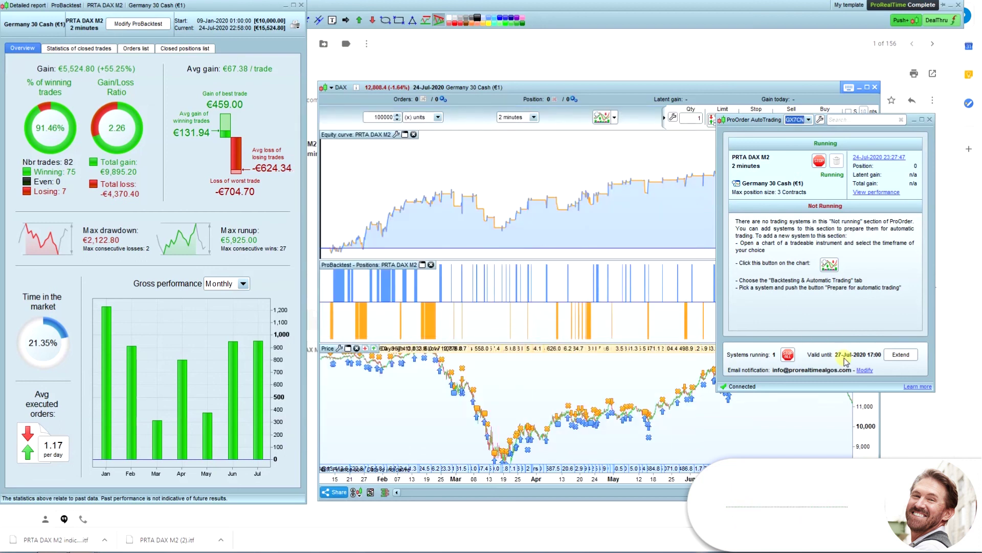
Step: Extend the running system's validity to 01-Nov-2020 17:00 and close the confirmation
click(901, 355)
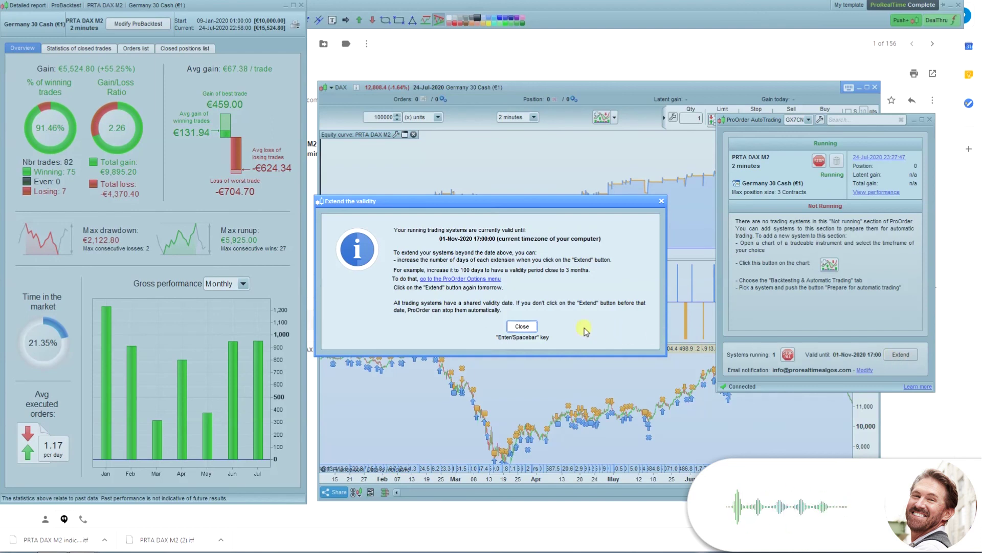
click(520, 328)
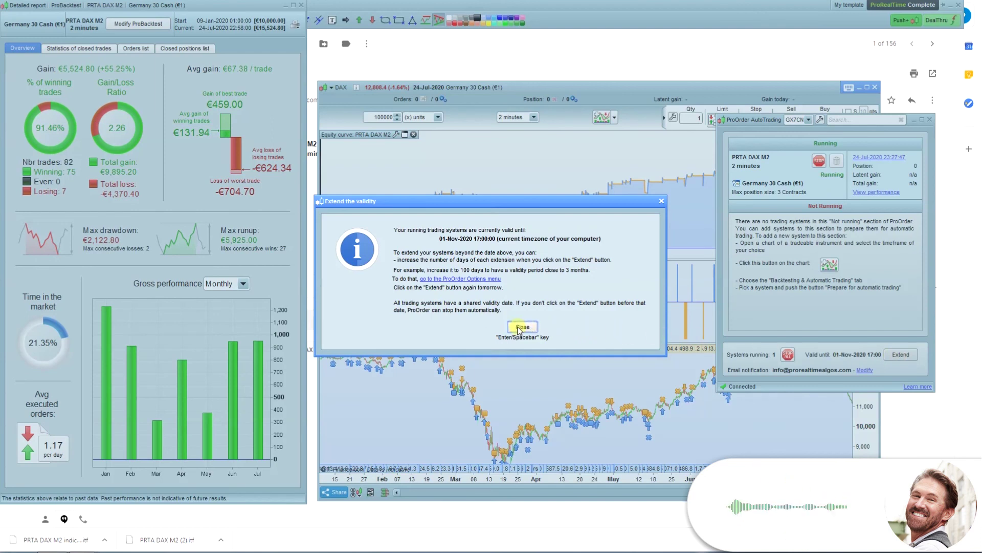